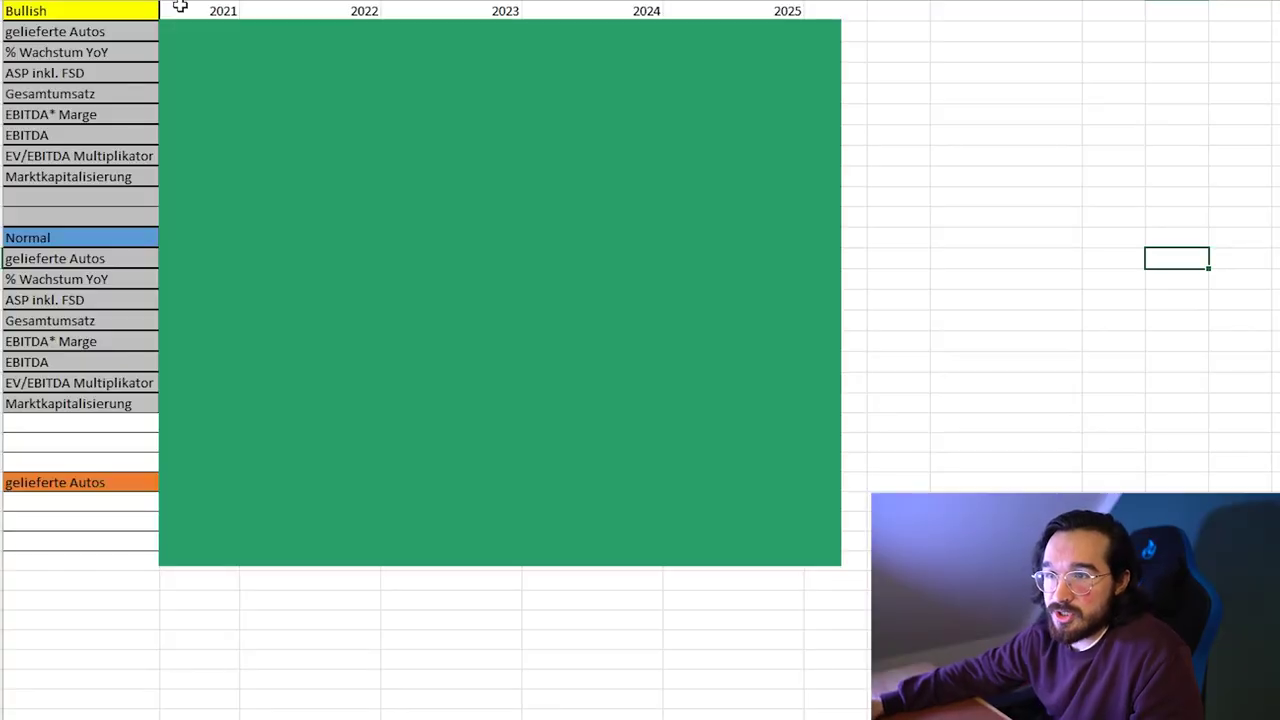
- Examine the Q1-2021 to Q3-2021 total deliveries in Tesla's operational summary for the delivered-cars row of the forecast
left_click(926, 175)
left_click(898, 31)
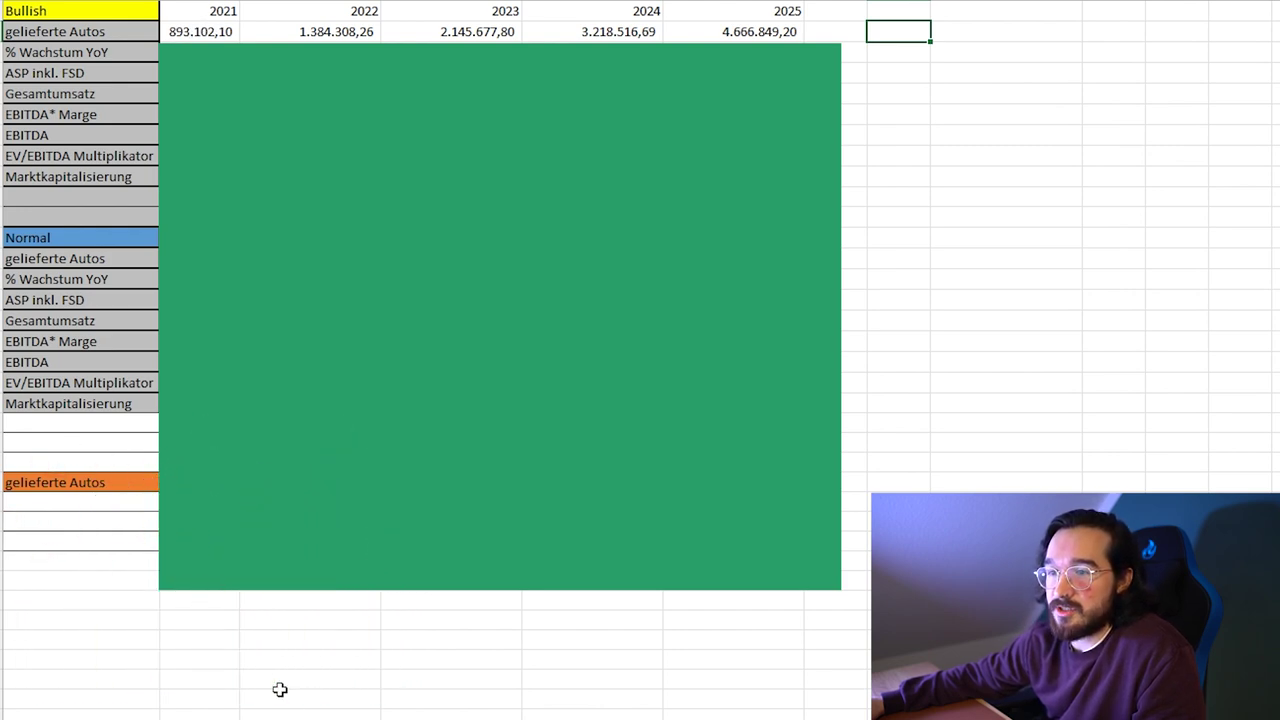
left_click(309, 652)
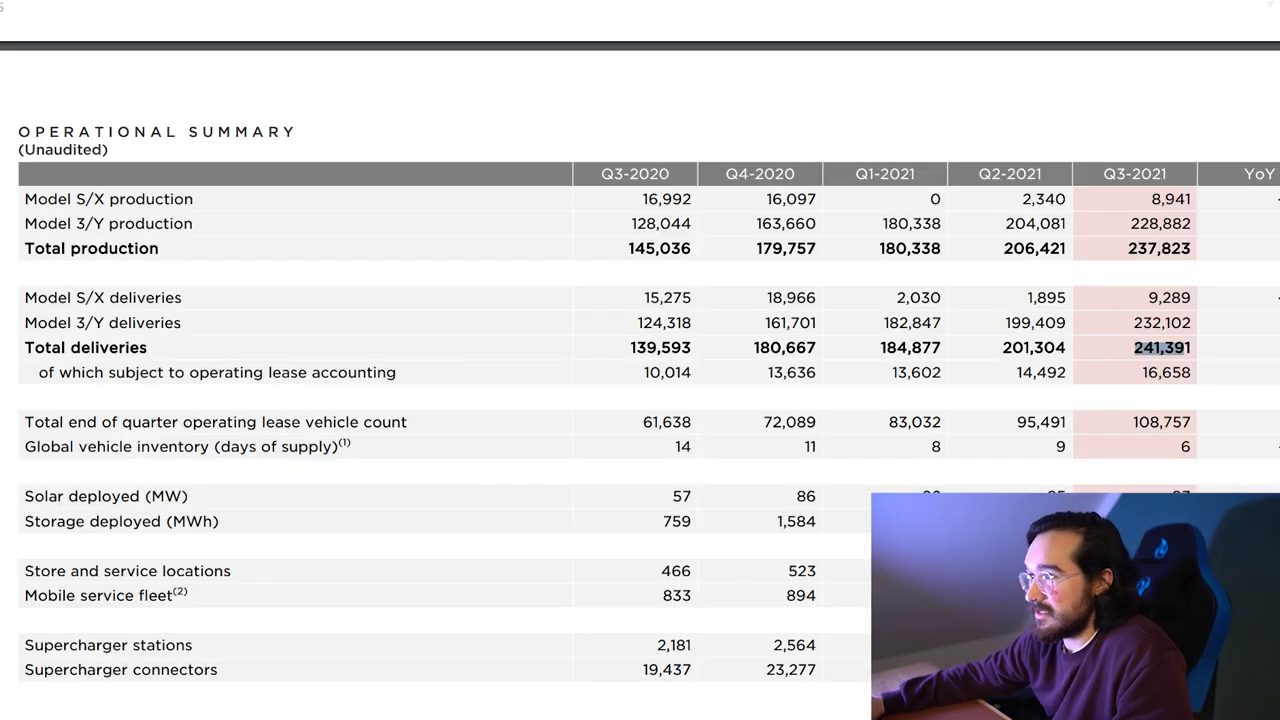
double_click(882, 347)
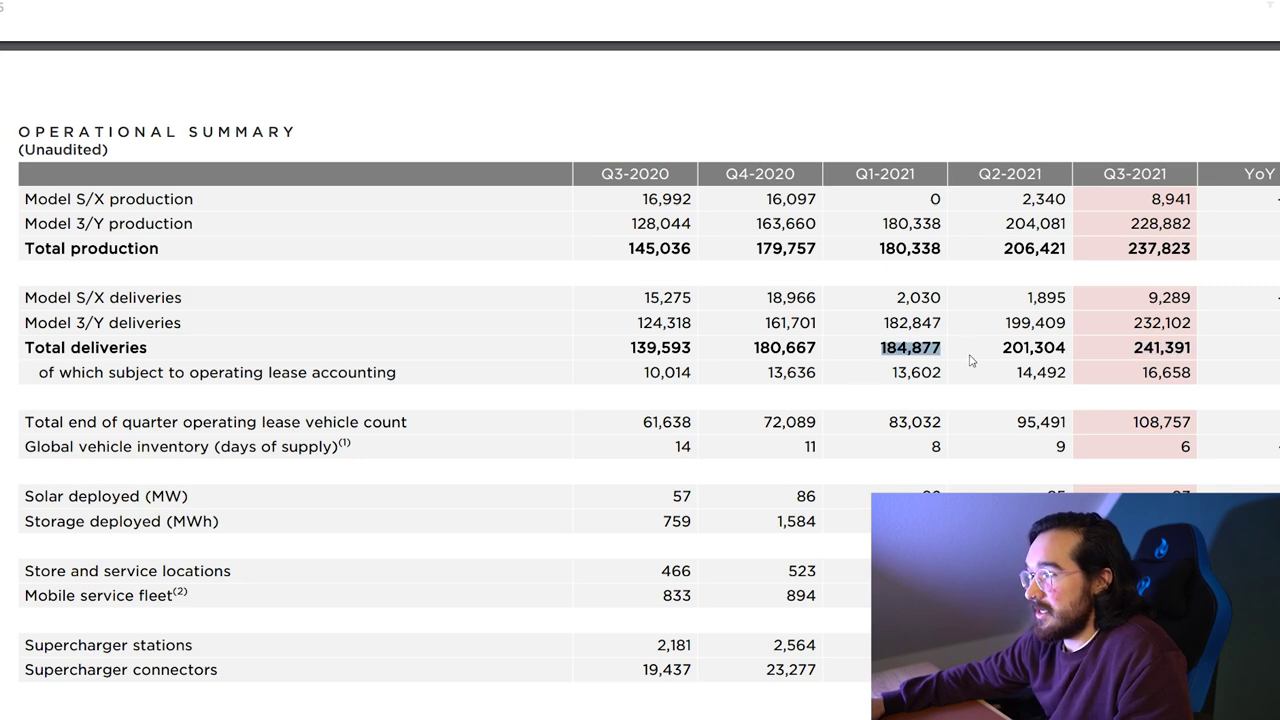
left_click(1060, 362)
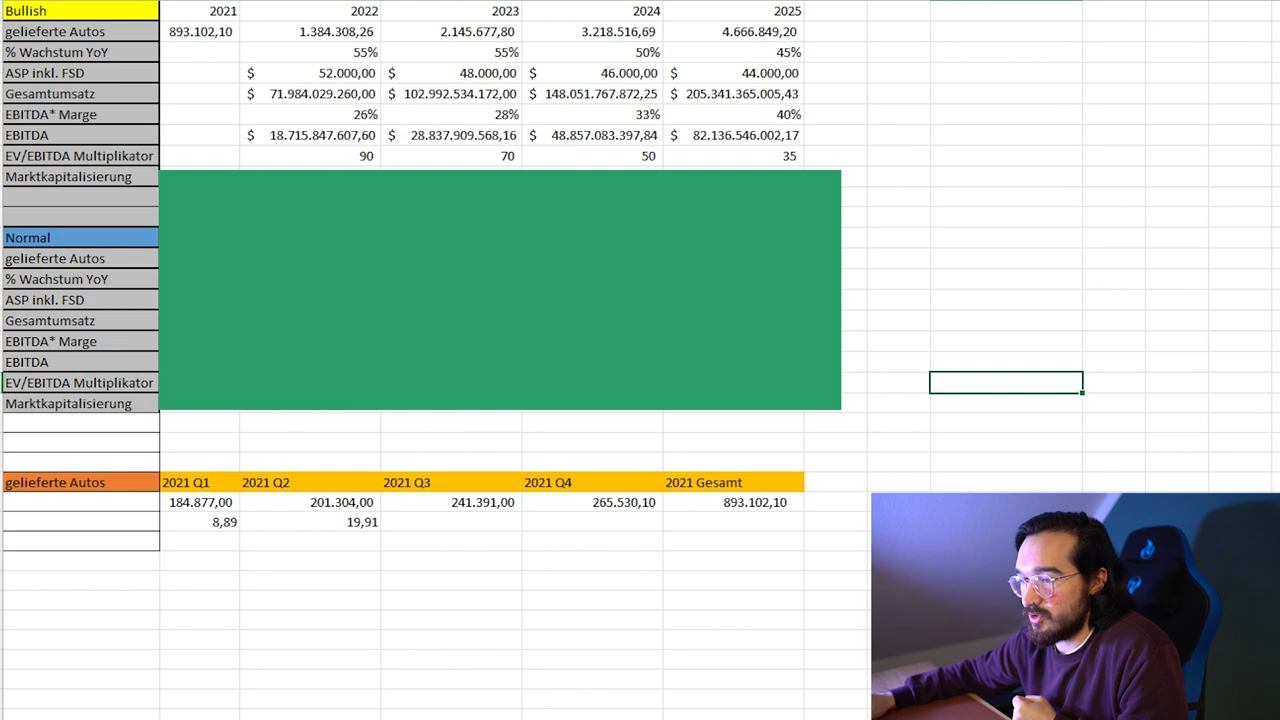
- Switch to the browser and examine Tesla's valuation measures on Yahoo Finance and its LTM and forward EV/EBITDA multiples
key("alt+Tab")
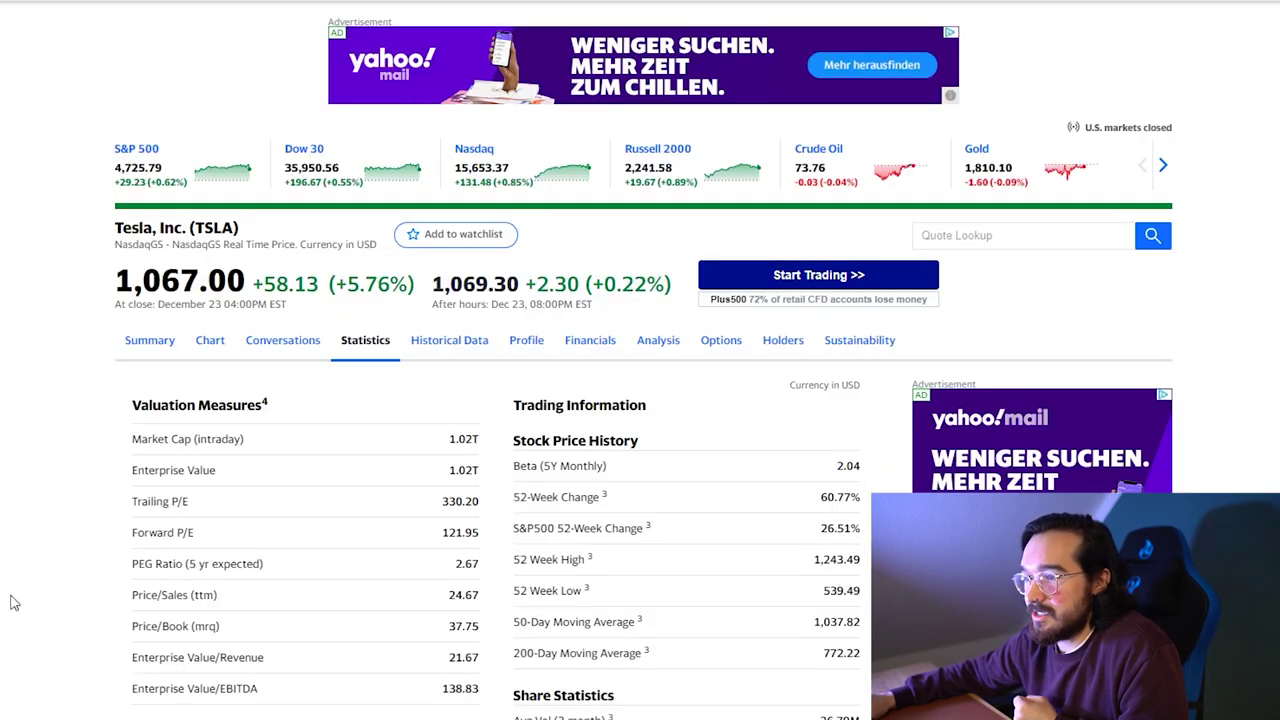
scroll(14, 603, "down", 1)
scroll(14, 603, "down", 1)
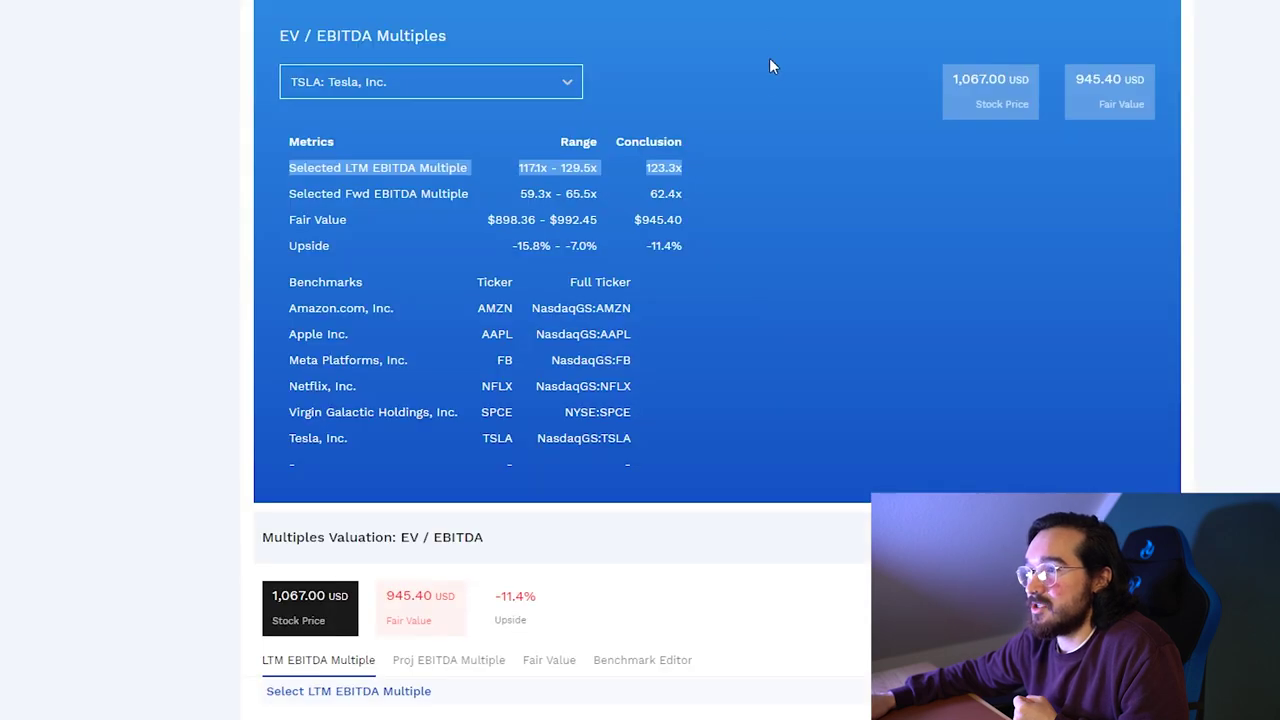
left_click(732, 151)
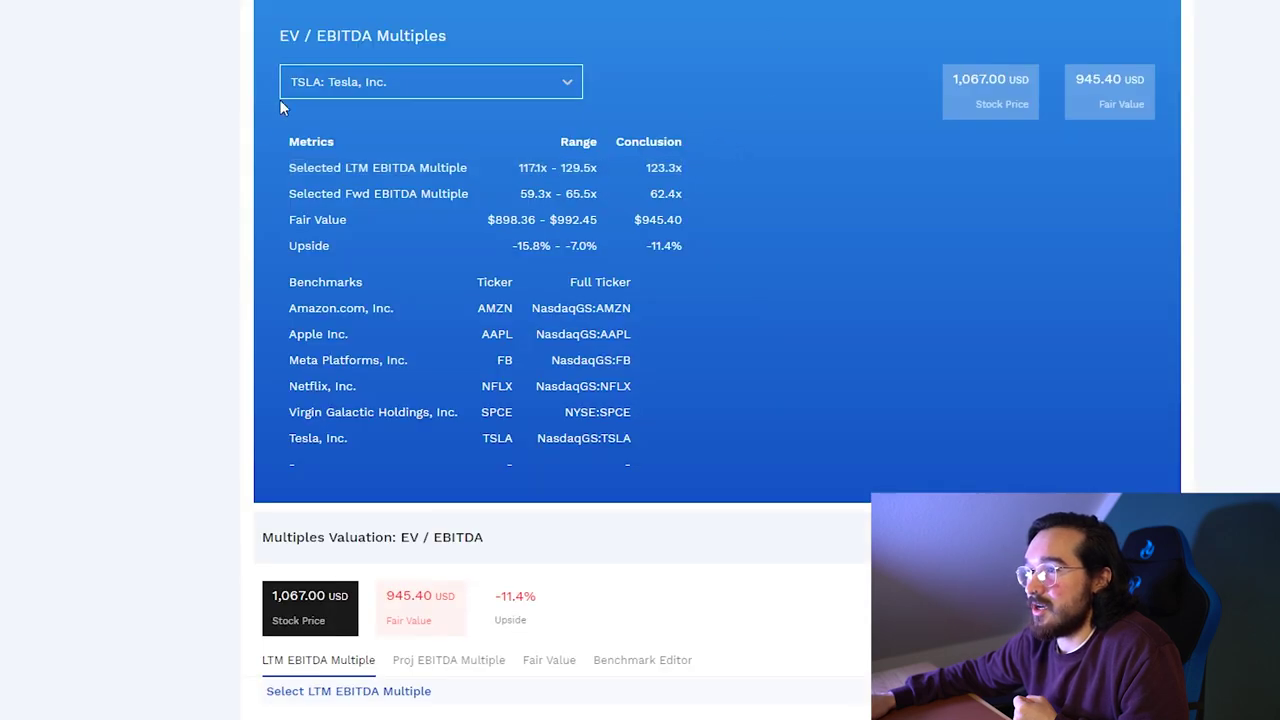
left_click_drag(648, 172, 771, 194)
left_click(773, 220)
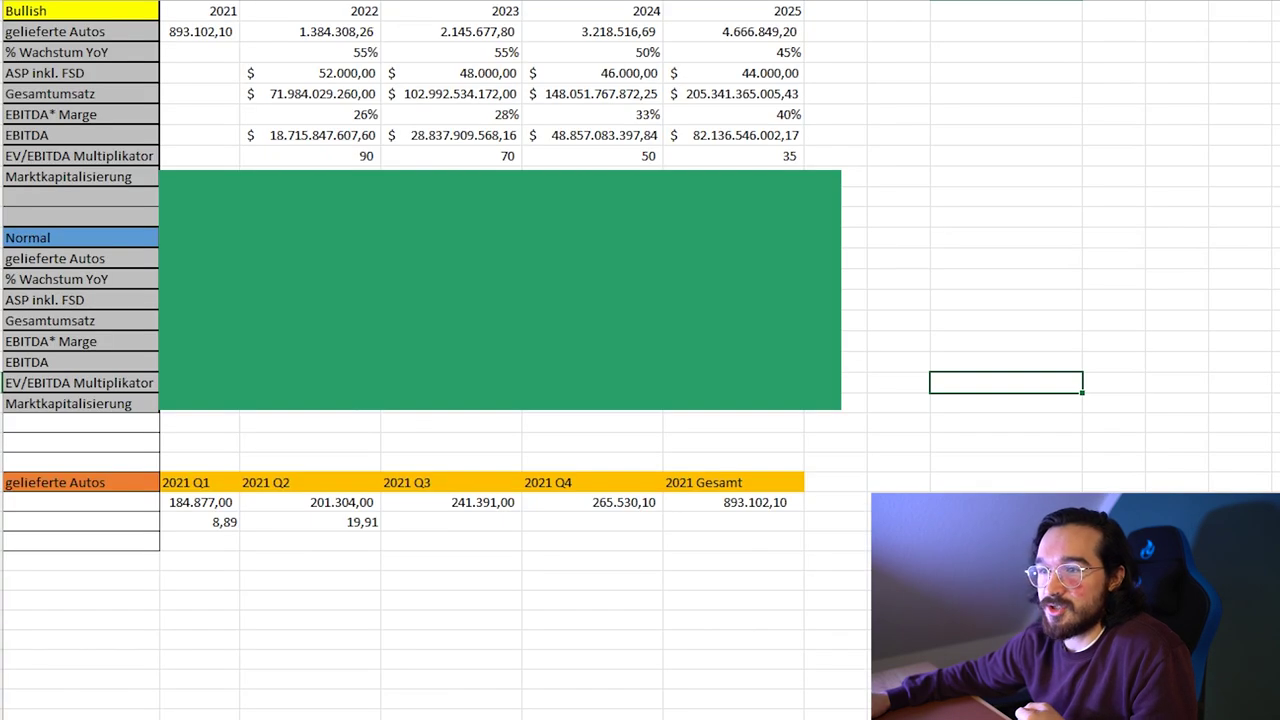
left_click(2, 560)
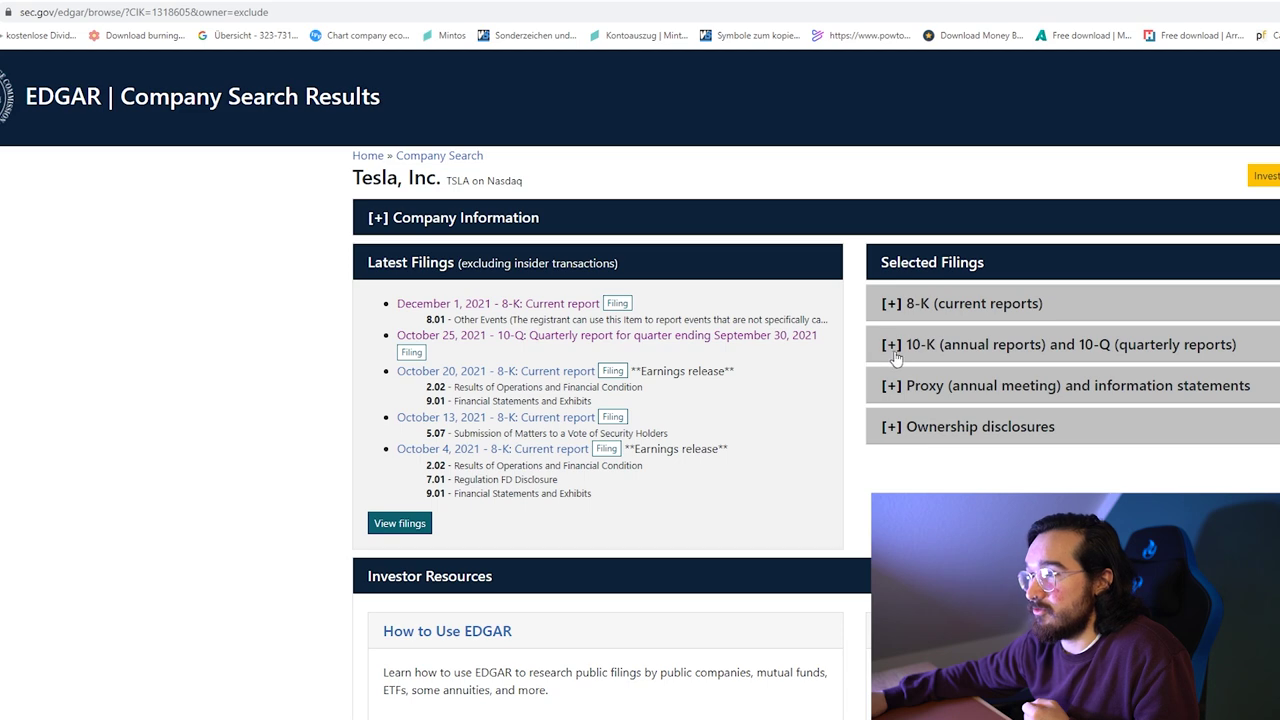
- Open Tesla's 10-Q for the quarter ending September 30, 2021 on EDGAR and locate the shares outstanding statement on its cover page
left_click(958, 352)
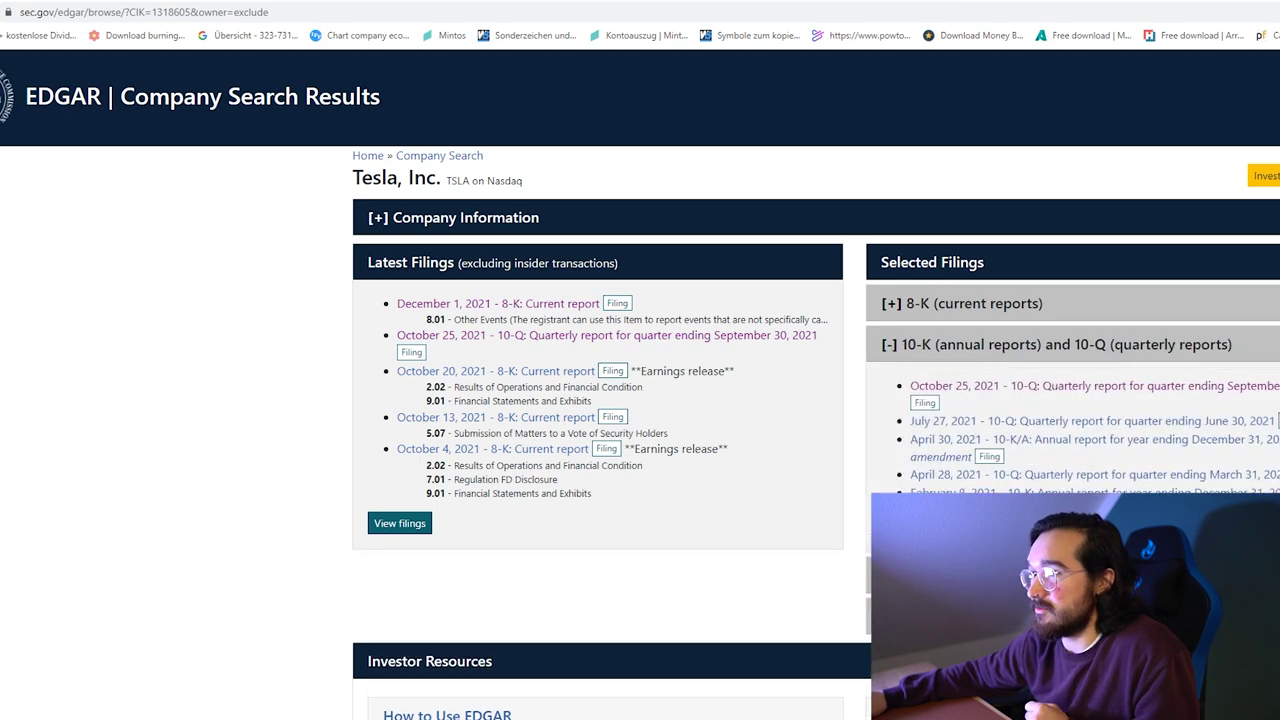
left_click(1086, 392)
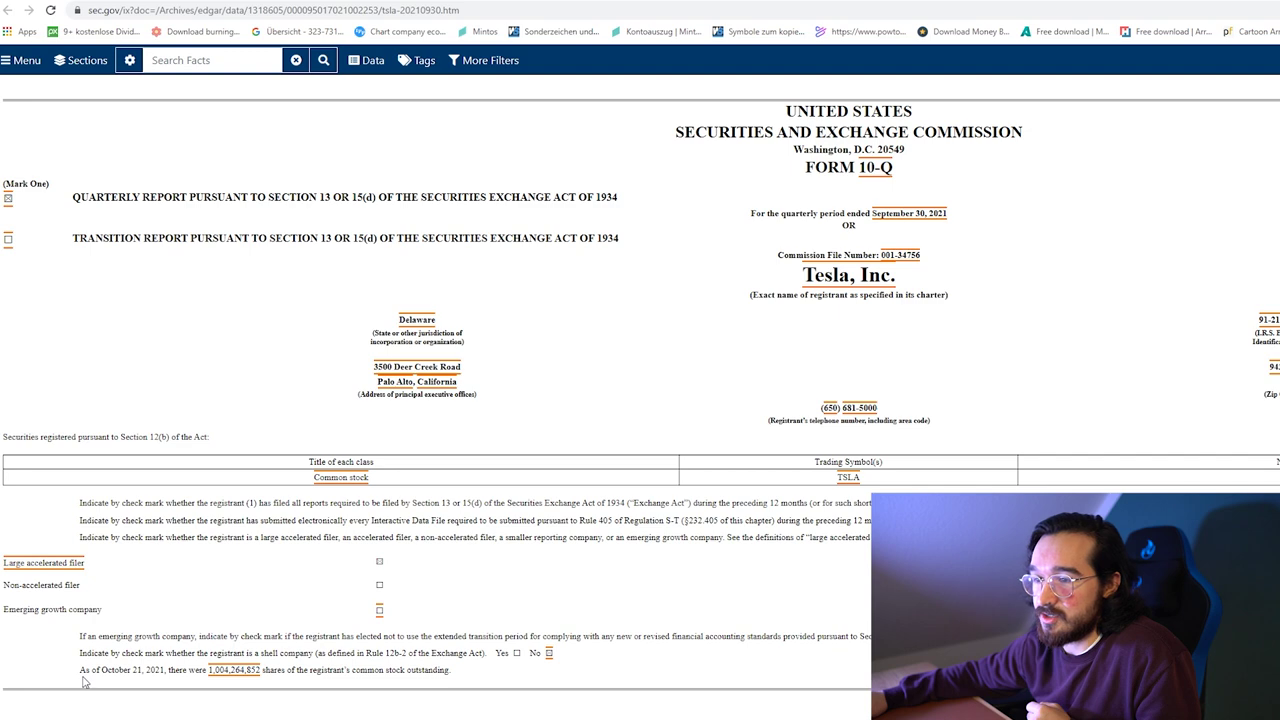
left_click_drag(82, 670, 385, 667)
left_click(336, 671)
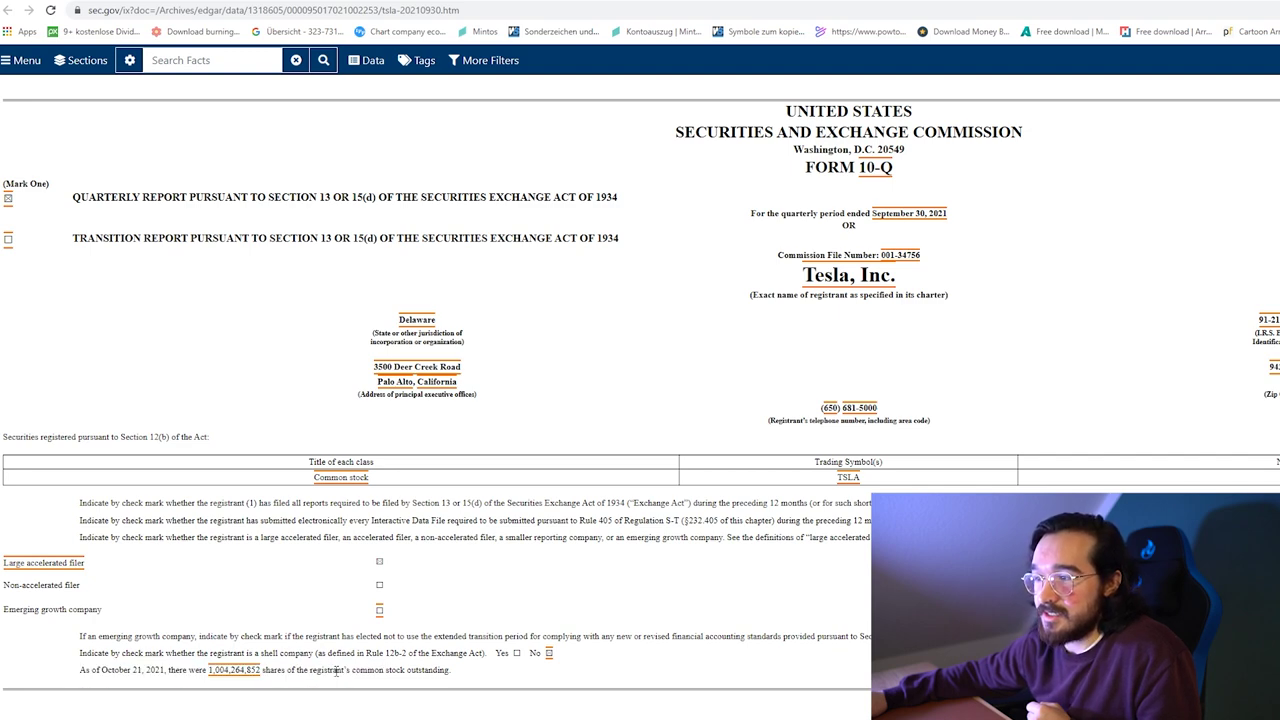
- Open the attributes of the common shares outstanding fact and copy its value 1,004,264,852
left_click(238, 670)
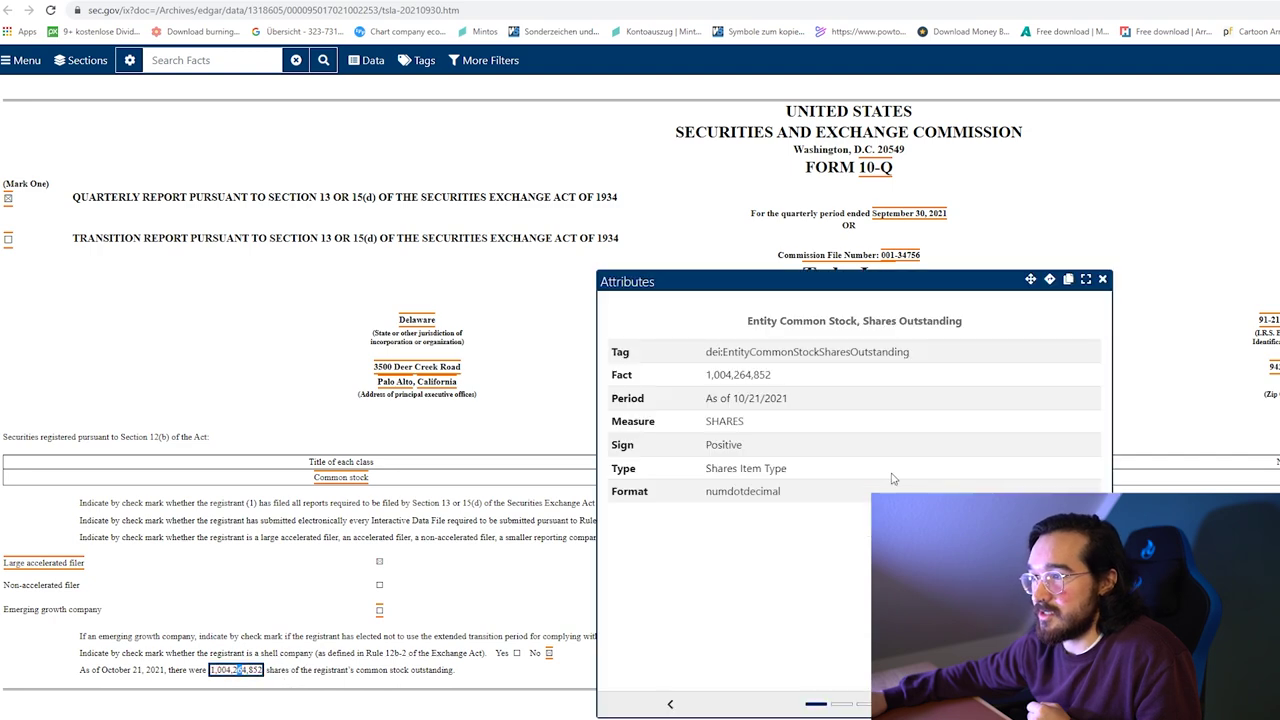
left_click_drag(797, 388, 704, 376)
right_click(706, 376)
left_click(757, 382)
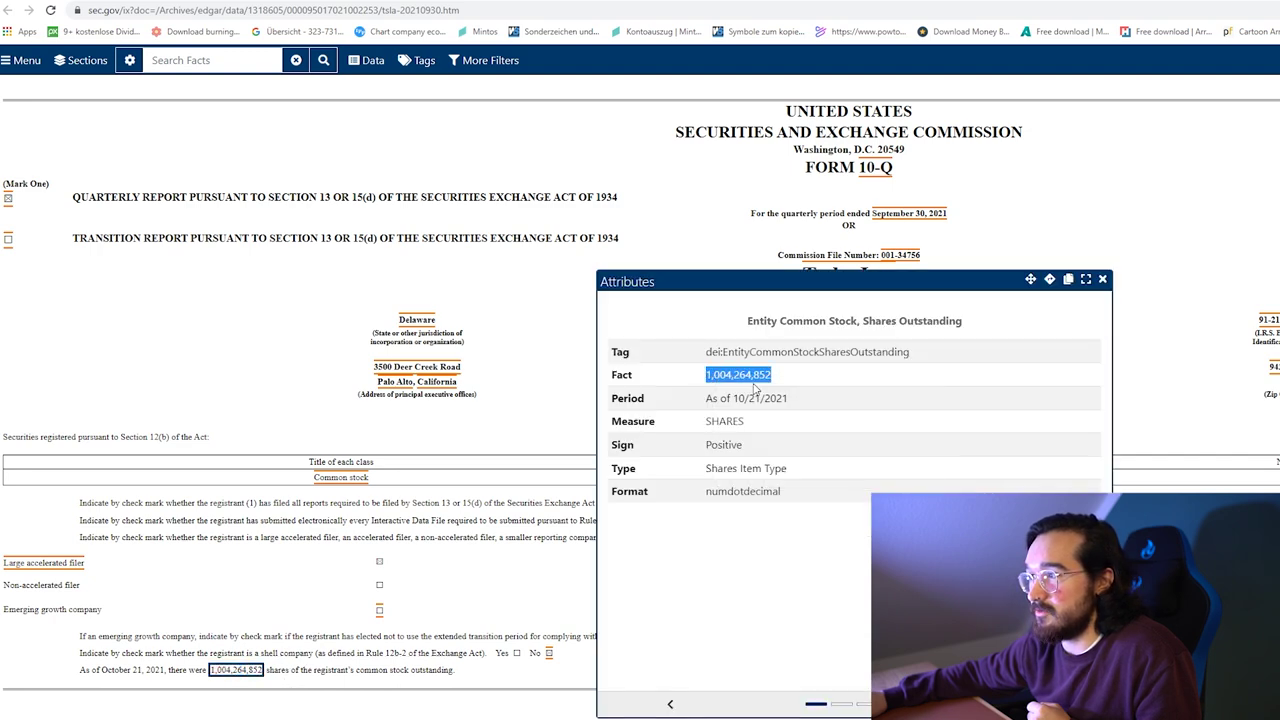
- Switch to Excel and write a formula in cell I12 dividing C9 by the copied share count 1,004,264,852
left_click(670, 704)
key("alt+Tab")
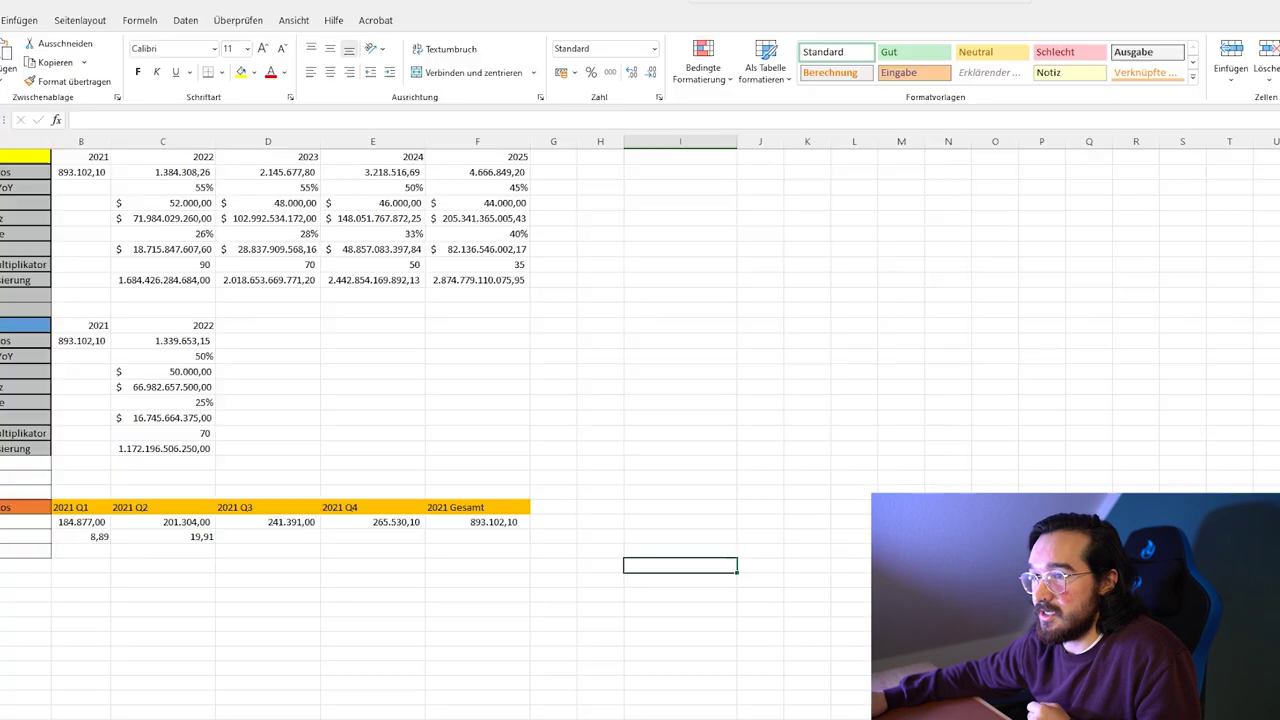
left_click(637, 327)
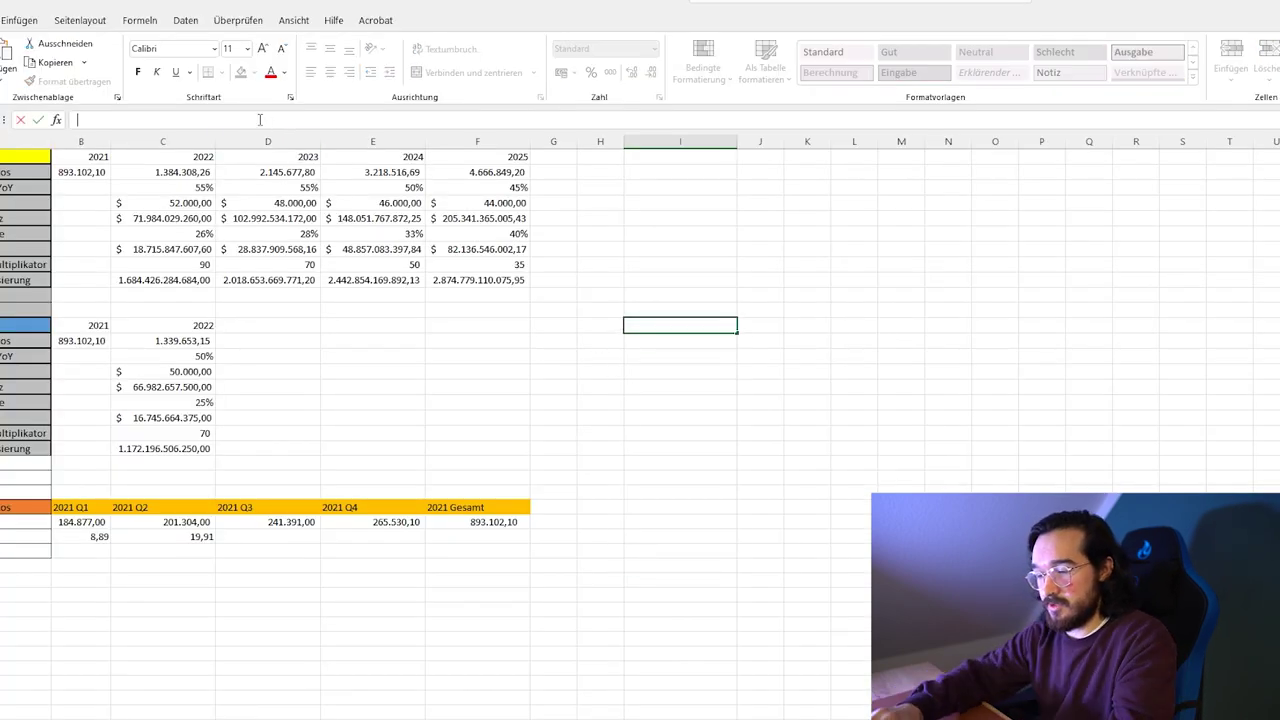
type("=")
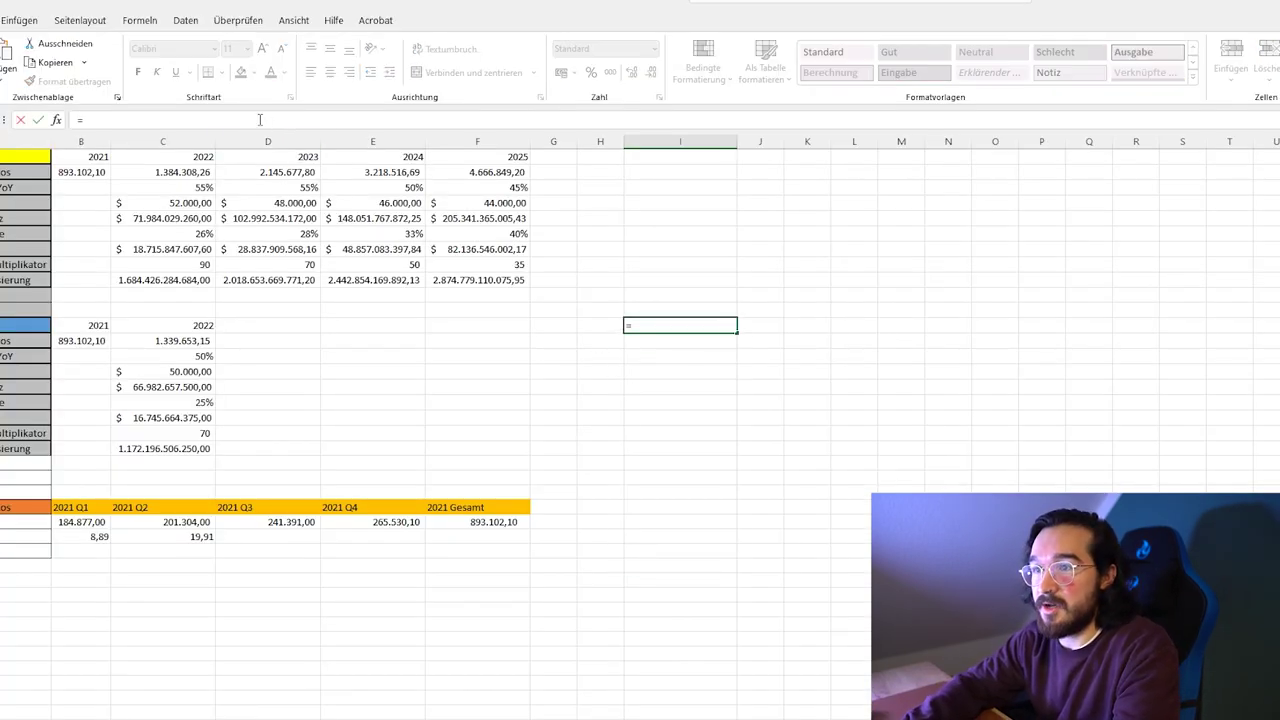
type("C")
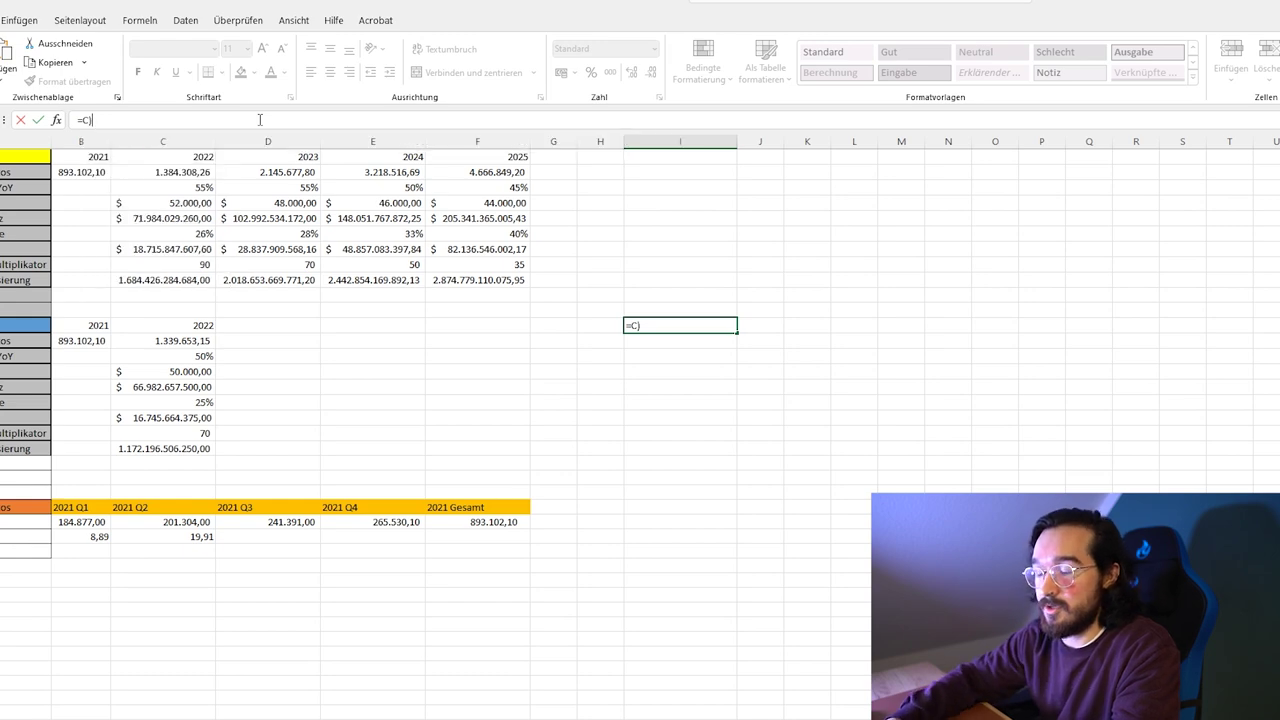
type("9")
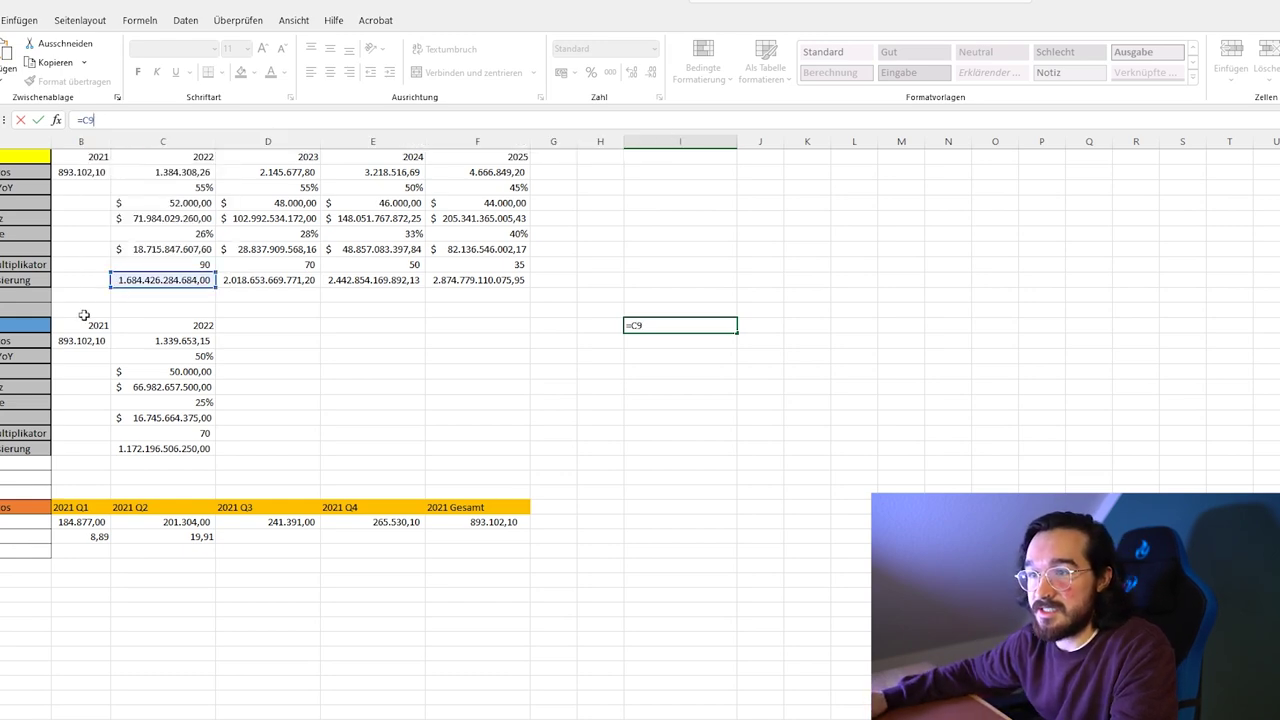
type("/")
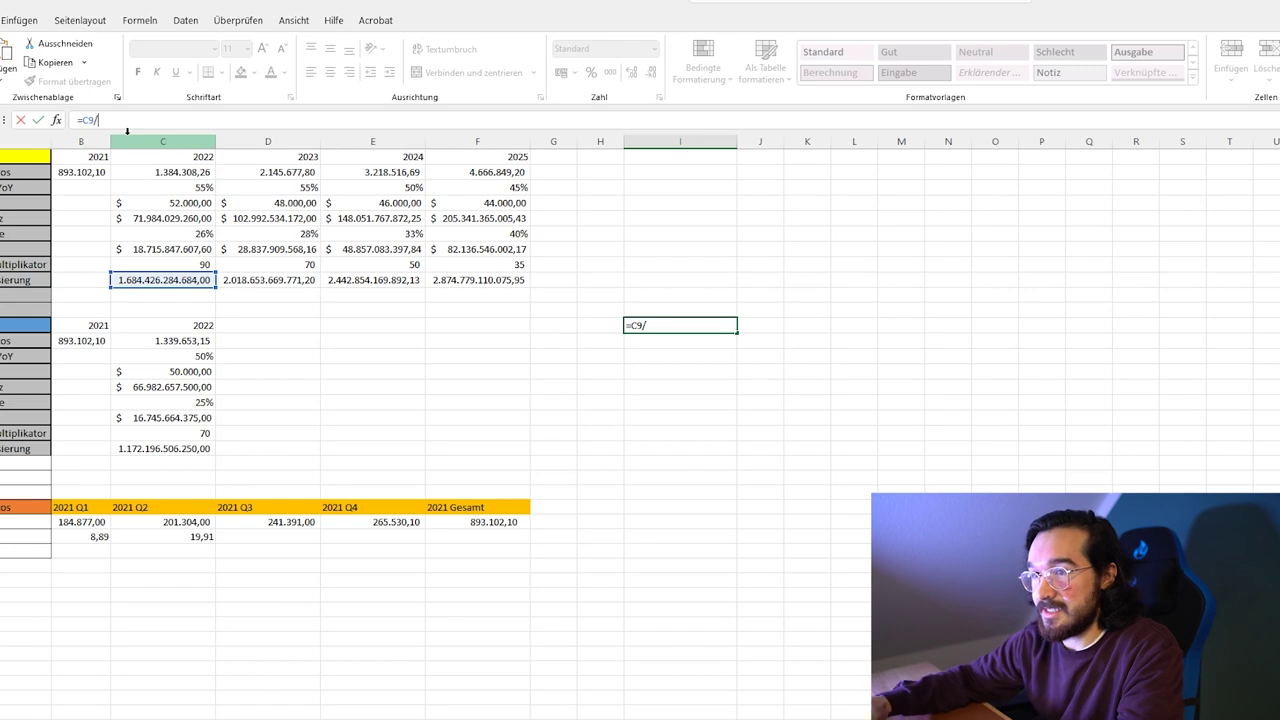
key("ctrl+v")
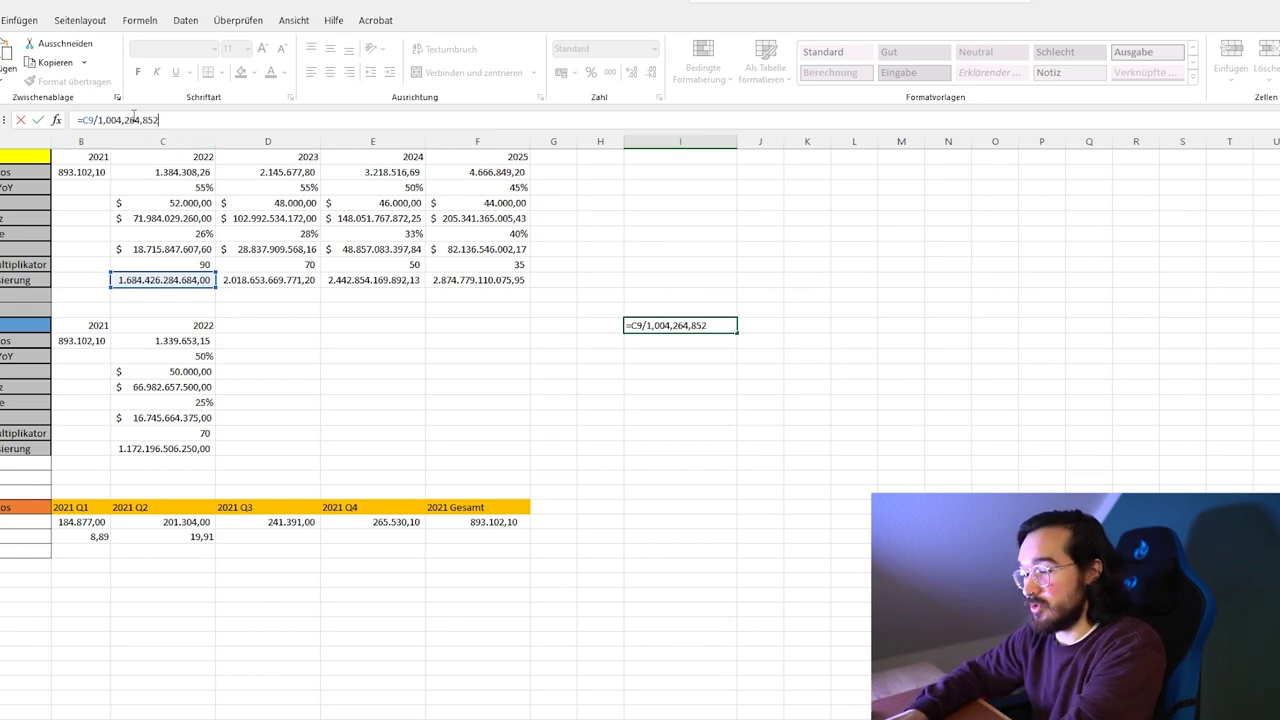
key("Delete")
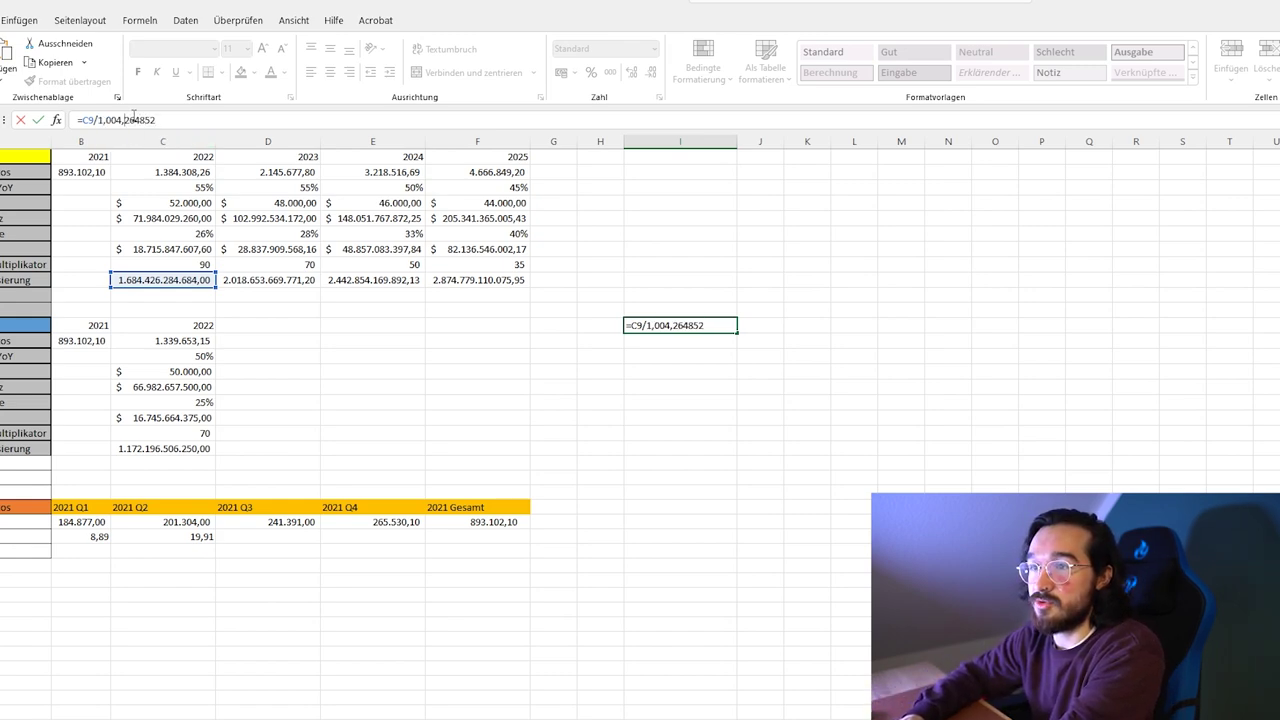
key("Left")
key("Left")
key("Left")
key("BackSpace")
key("Delete")
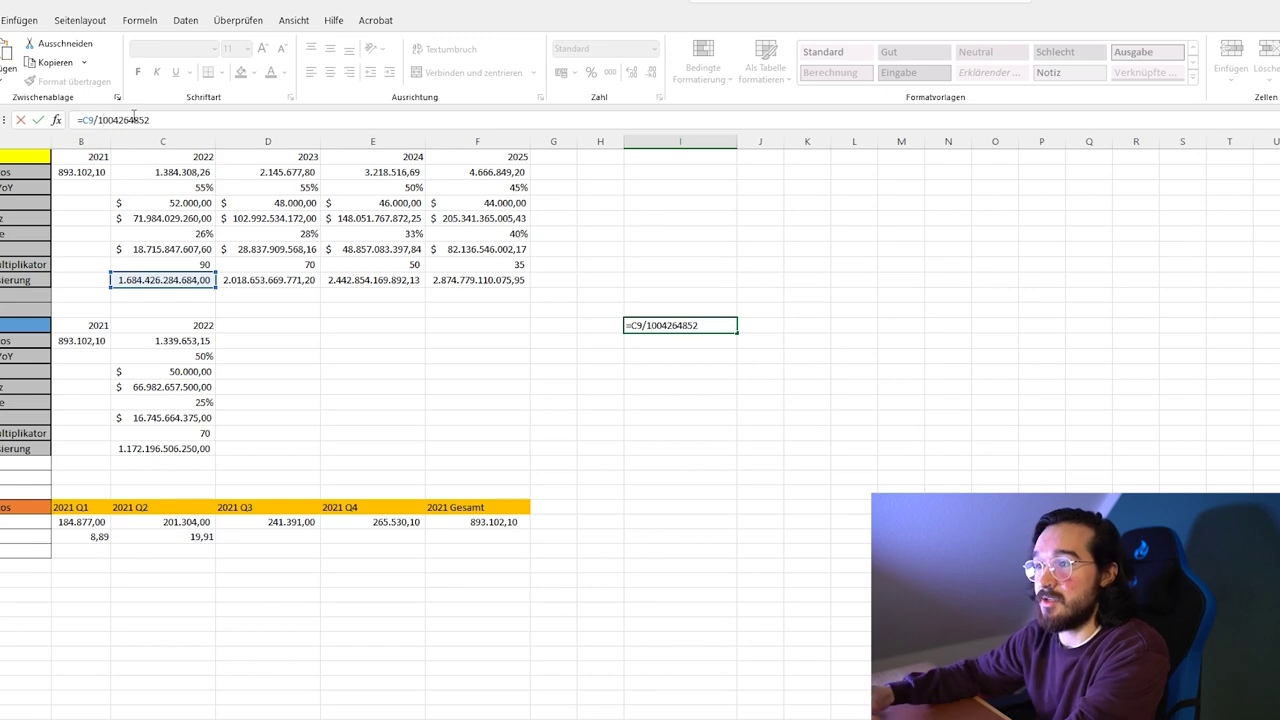
key("Return")
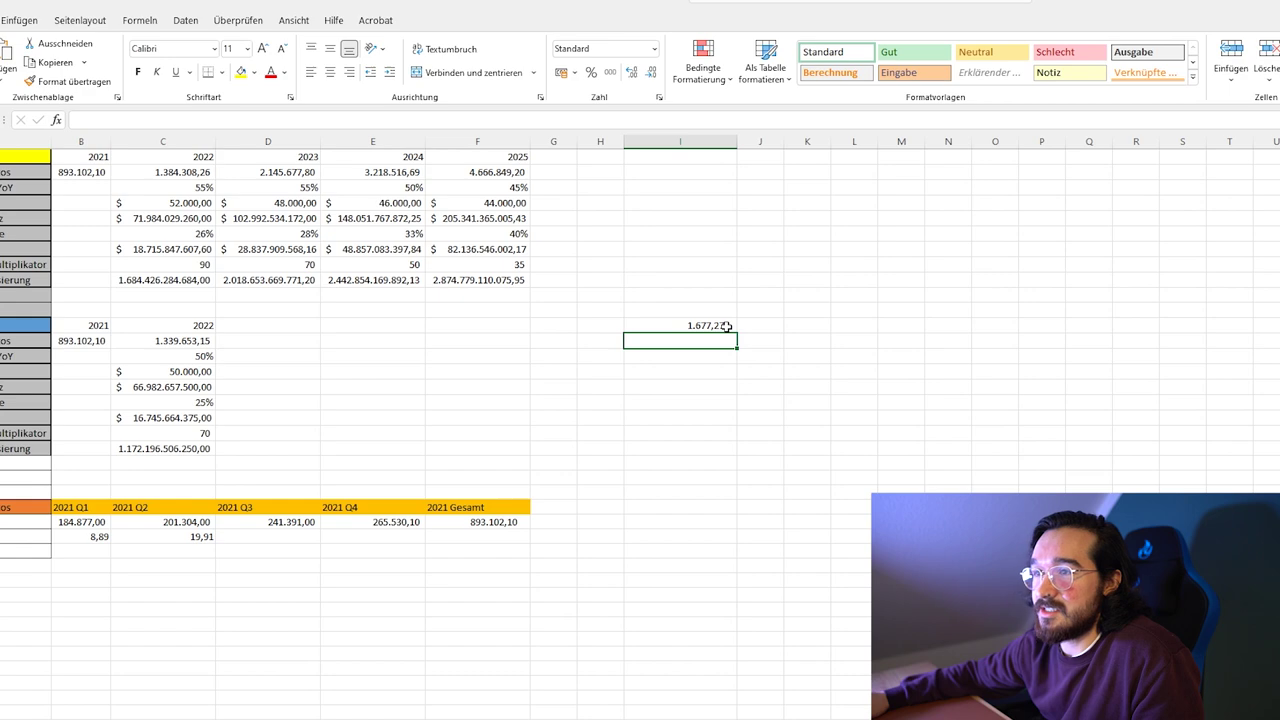
left_click(664, 327)
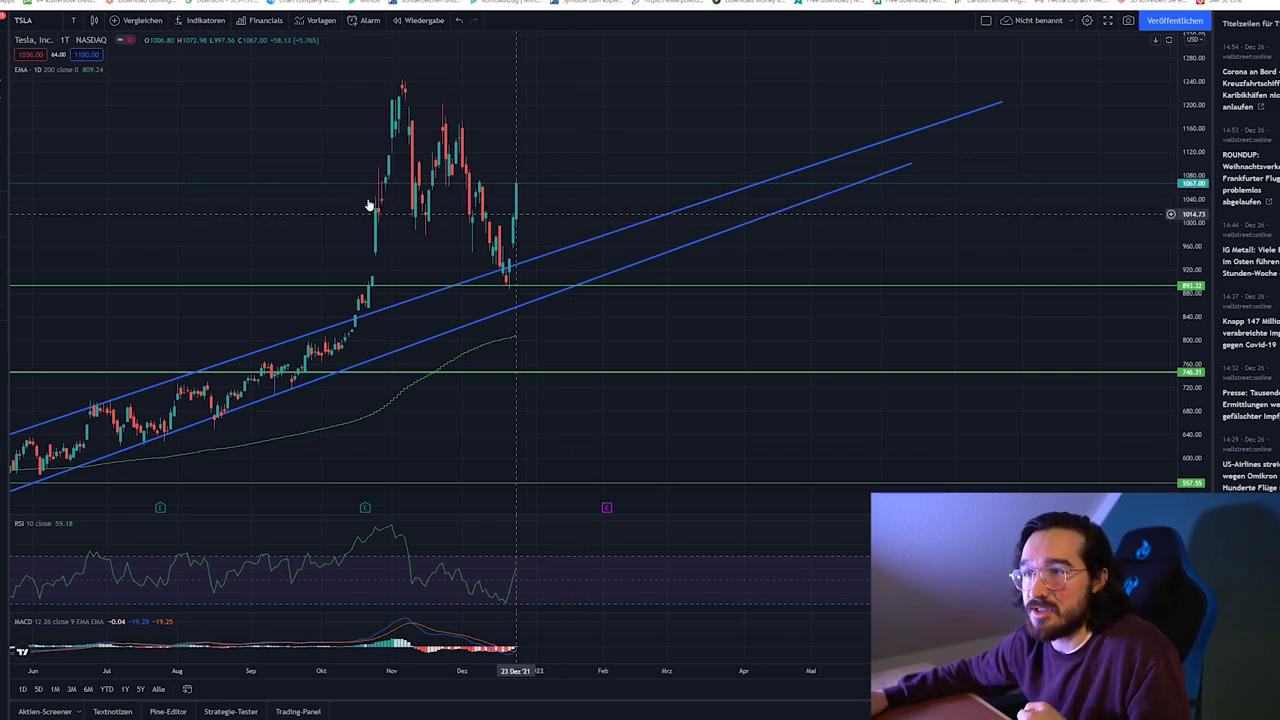
- Set the Tesla chart's interval in TradingView to 1 week
left_click(73, 20)
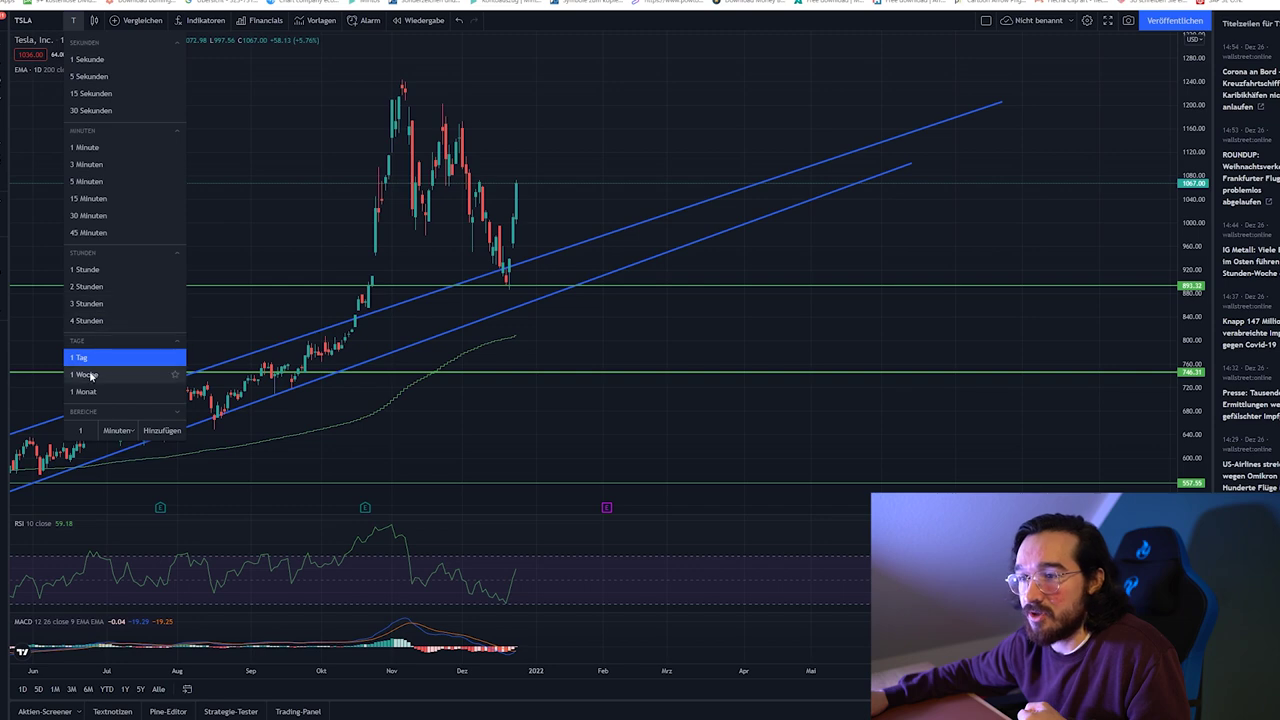
left_click(86, 374)
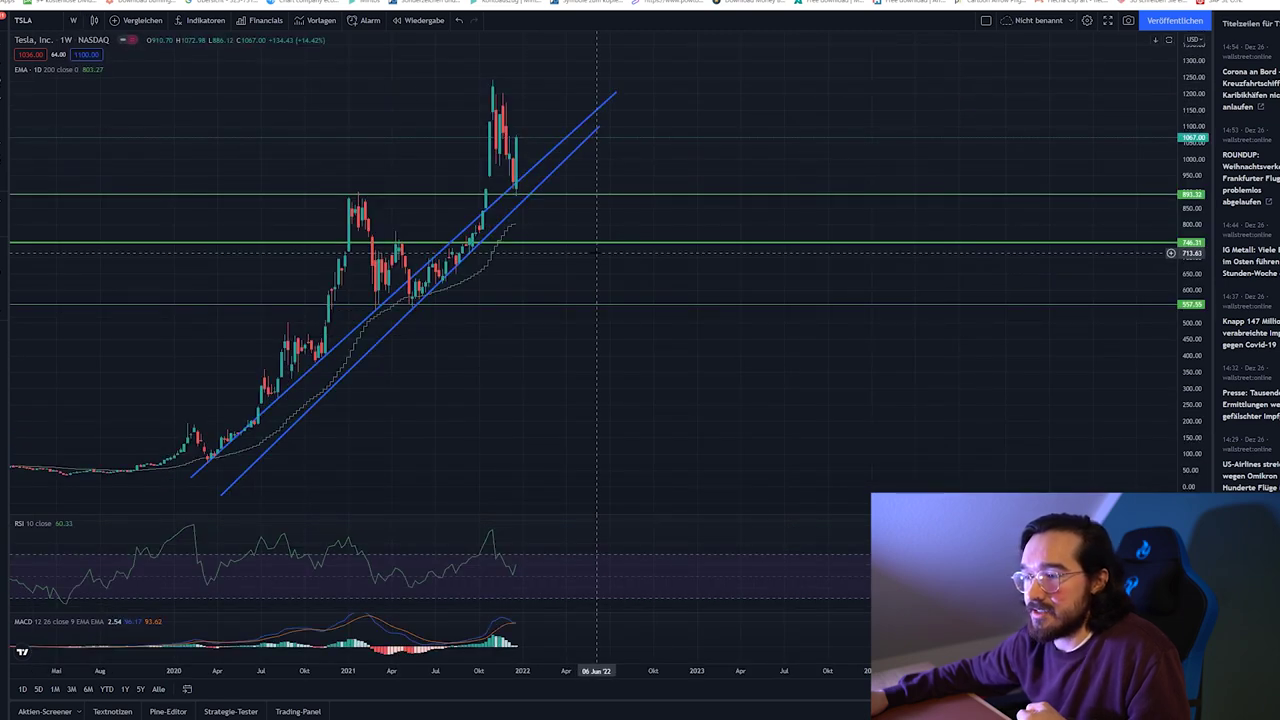